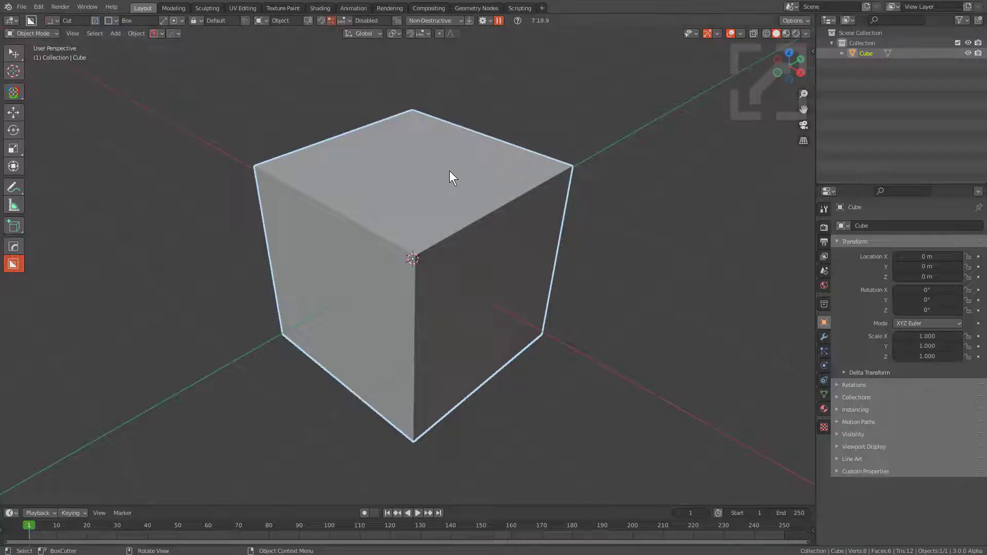
# Step: Bring up Box Helper and try the Wedge, Box and Circle cutter shapes
pyautogui.press('d')
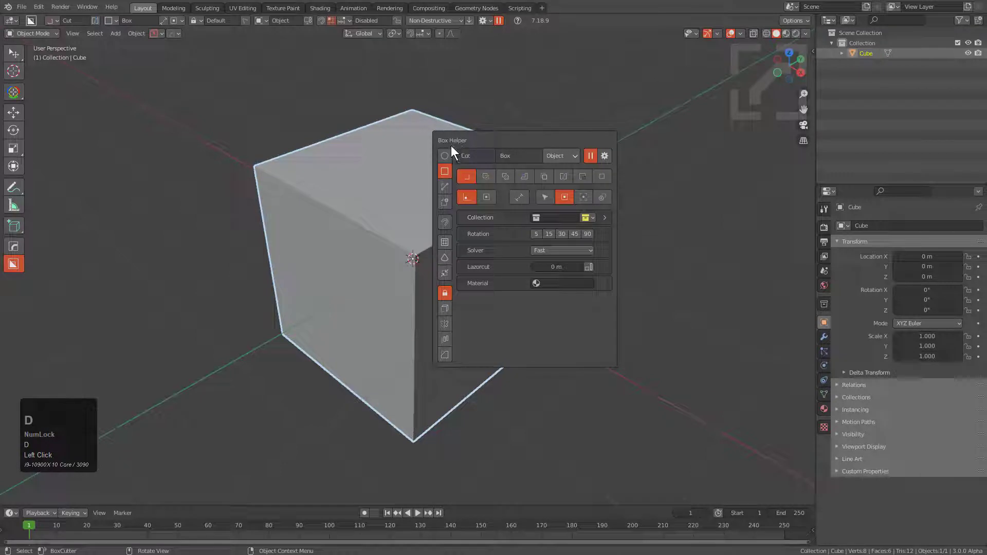
pyautogui.moveTo(449, 152); pyautogui.dragTo(452, 261)
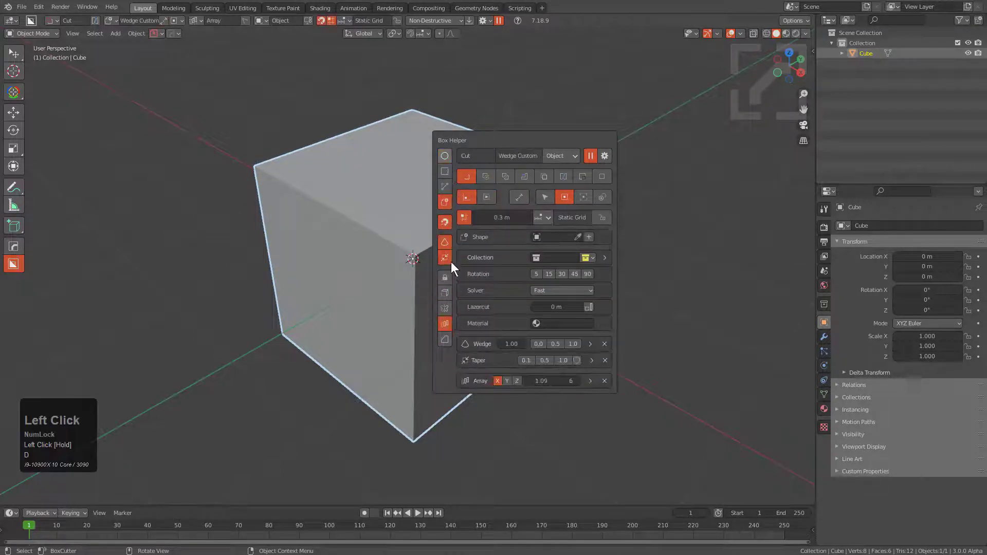
pyautogui.click(445, 172)
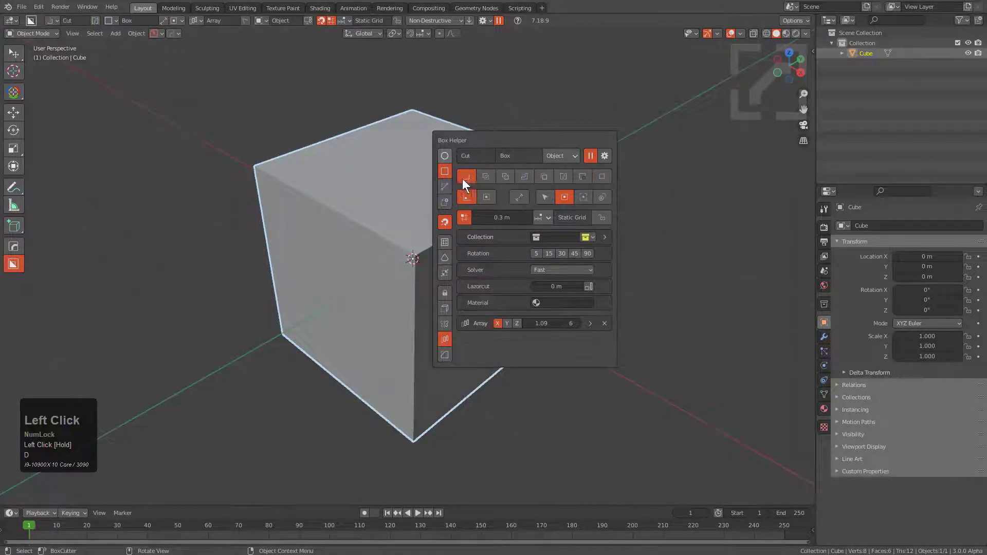
pyautogui.moveTo(462, 178); pyautogui.dragTo(452, 161)
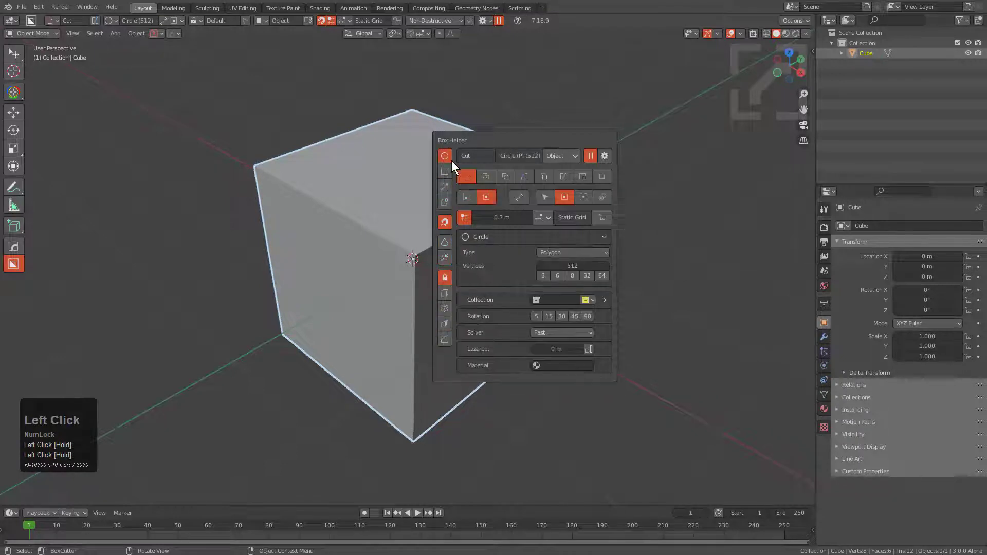
# Step: Try Make mode, then use a 512-vertex Circle in Cut mode with its subpanel collapsed
pyautogui.click(545, 177)
pyautogui.click(602, 177)
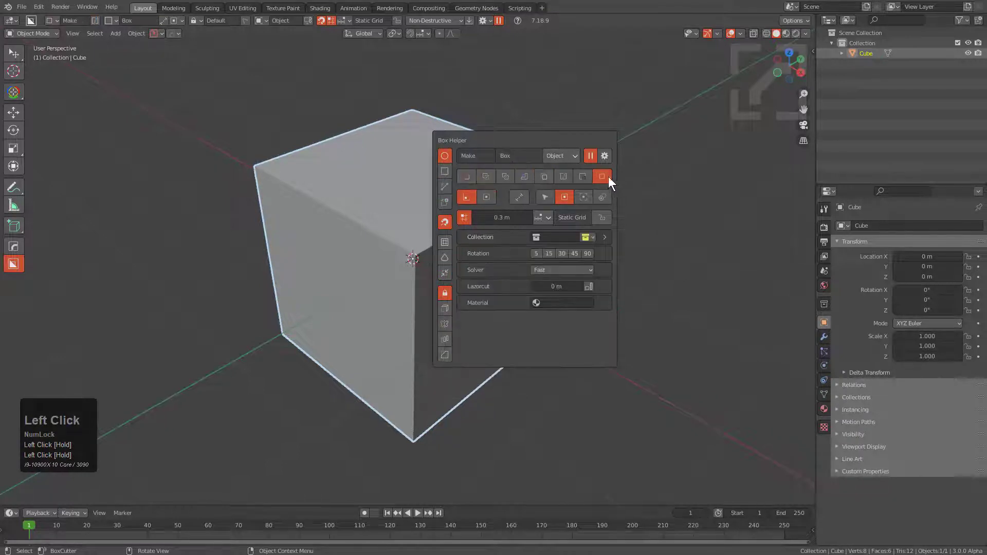
pyautogui.click(446, 159)
pyautogui.click(466, 177)
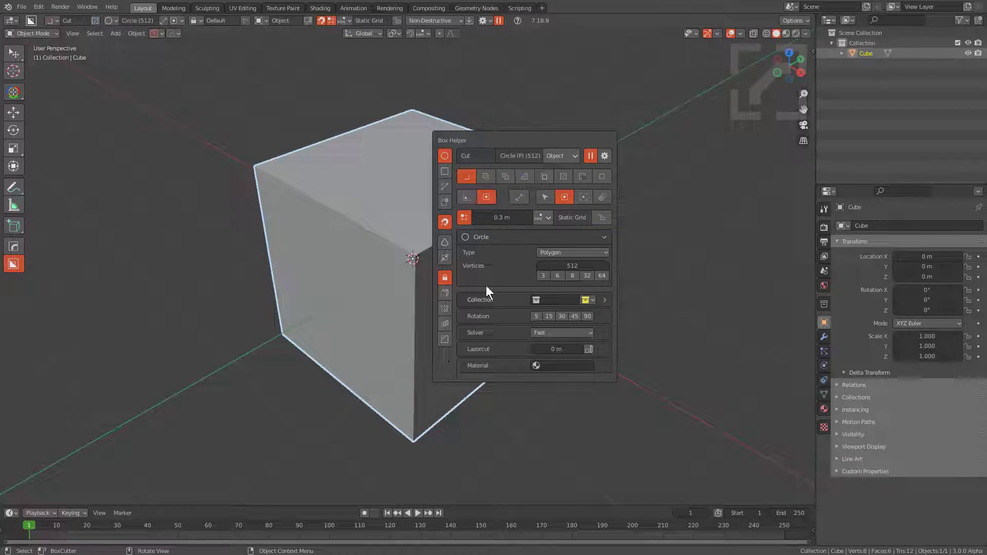
pyautogui.click(486, 237)
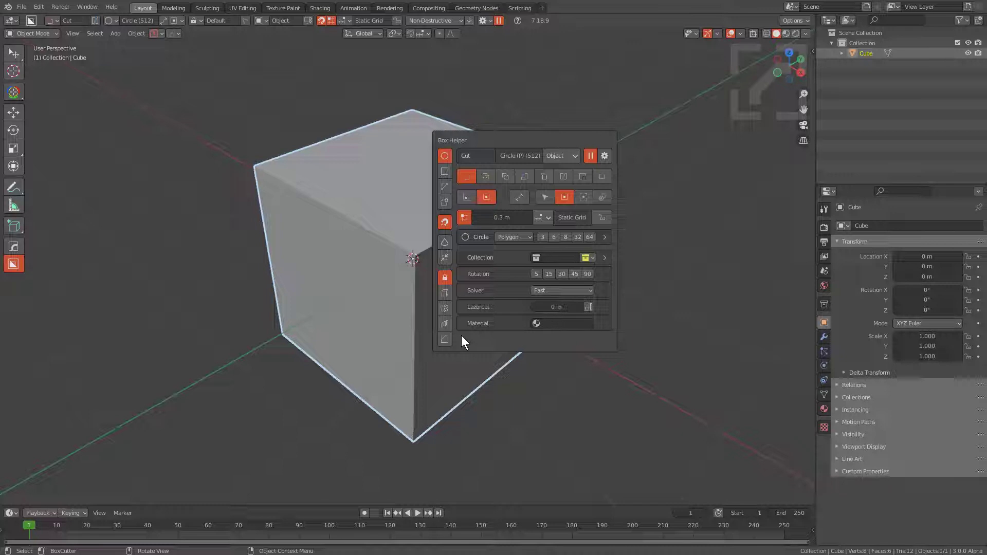
# Step: Return the cutter to a Box shape and leave grid snapping switched off
pyautogui.click(444, 172)
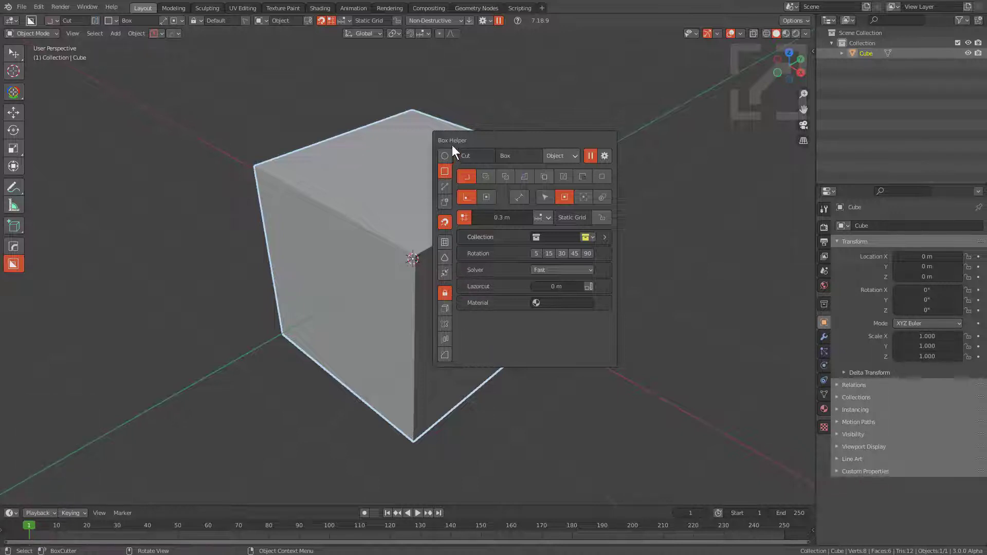
pyautogui.click(444, 221)
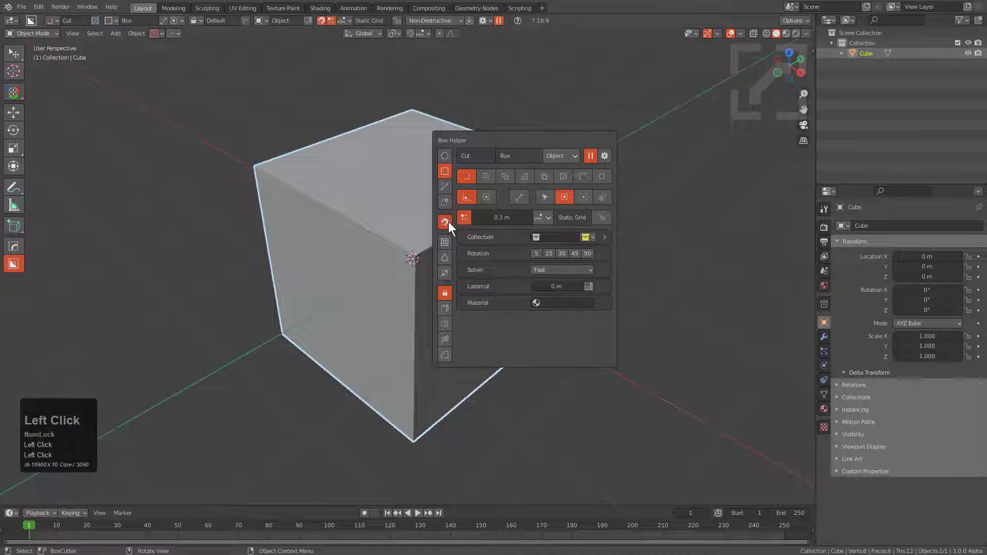
pyautogui.click(448, 222)
pyautogui.click(451, 226)
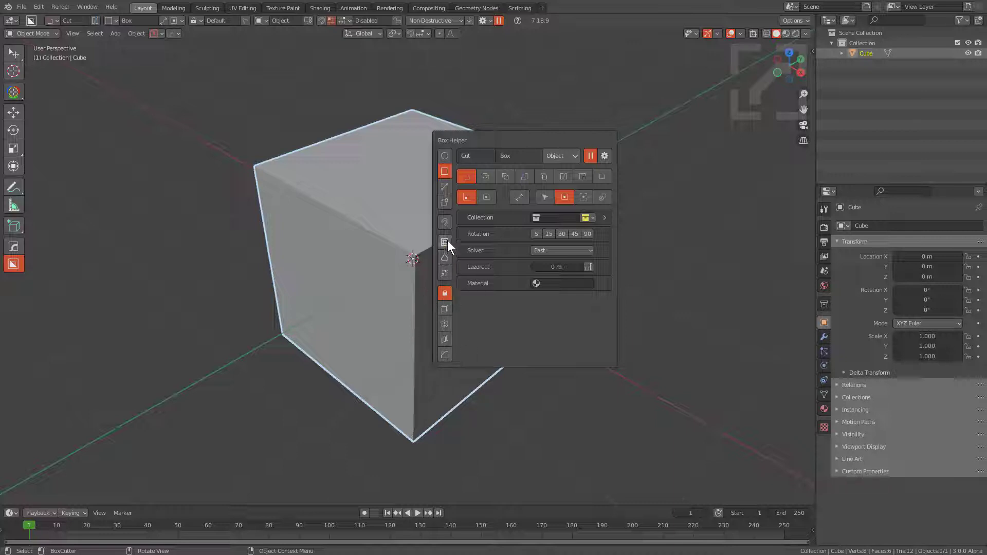
# Step: Enable Box Grid, Wedge and Taper, trying the stepped and plain bevel profiles
pyautogui.moveTo(450, 241); pyautogui.dragTo(444, 358)
pyautogui.click(444, 355)
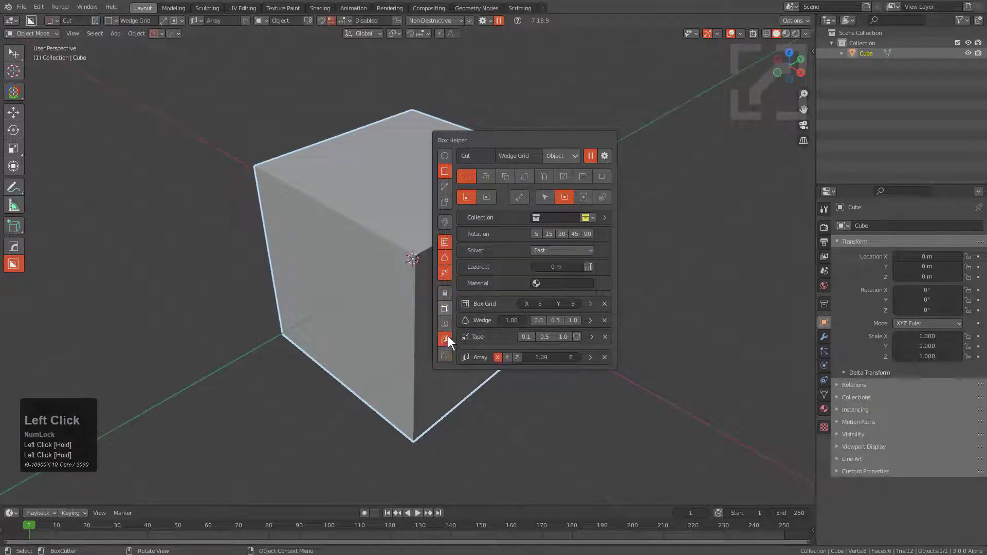
pyautogui.click(445, 354)
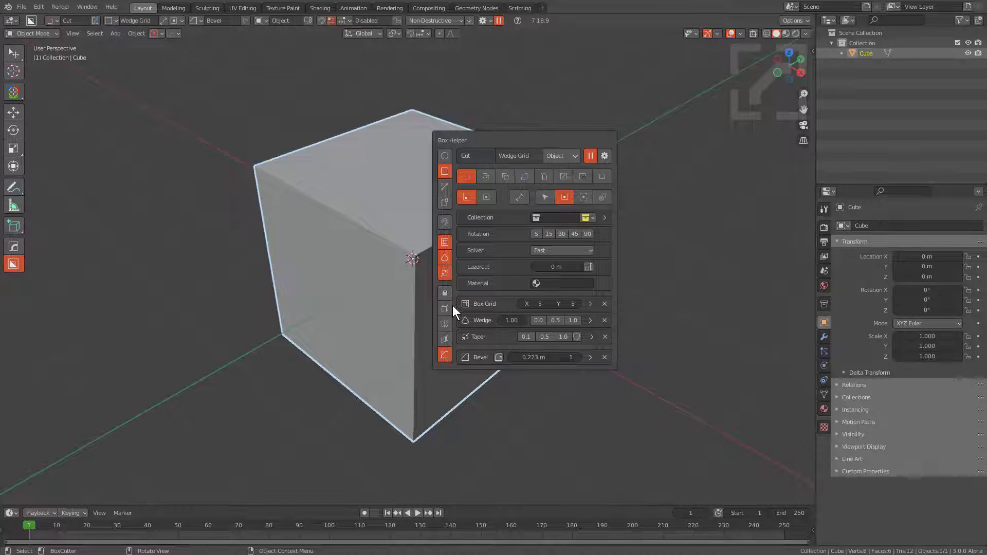
# Step: Try the Array shape modifier, adding it and removing it with its X
pyautogui.click(449, 338)
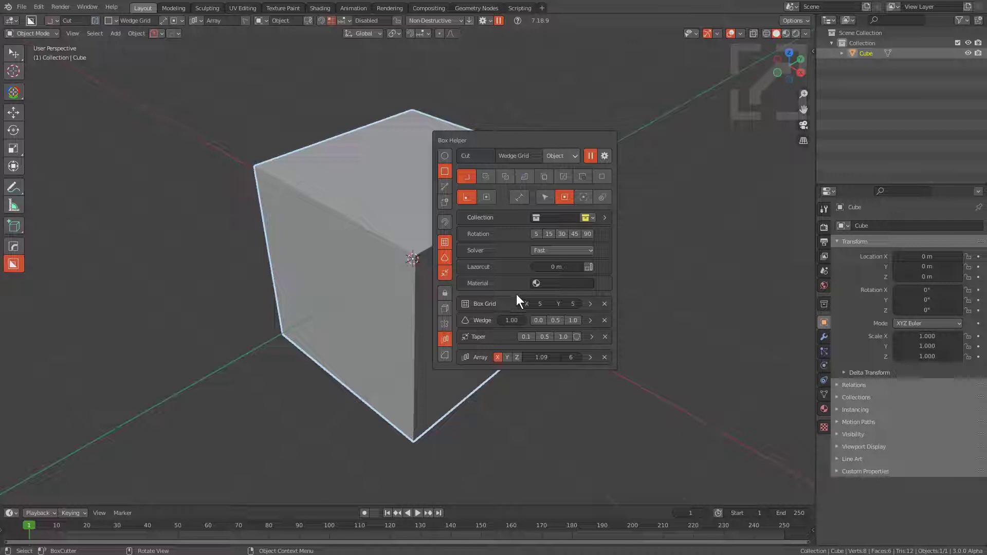
pyautogui.click(600, 358)
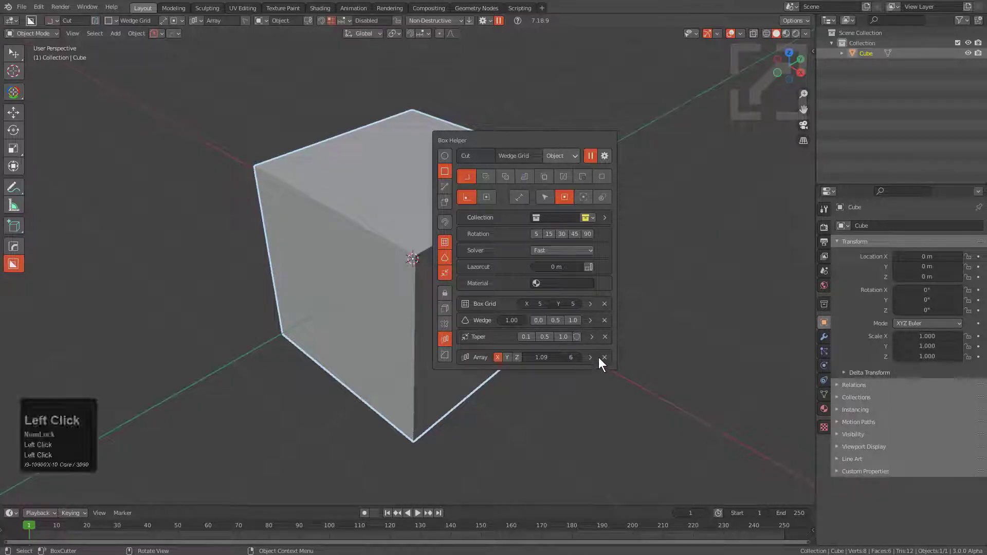
pyautogui.click(605, 358)
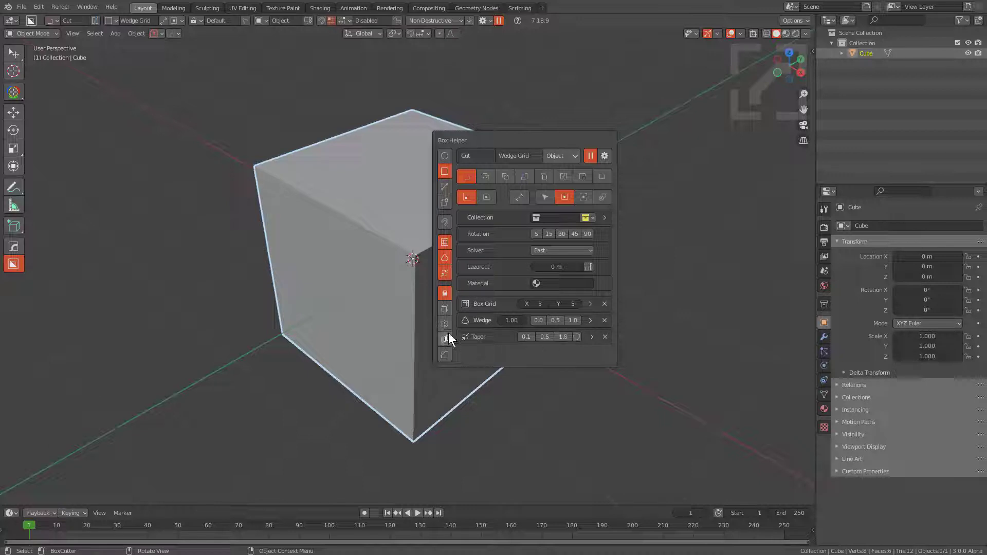
pyautogui.click(446, 354)
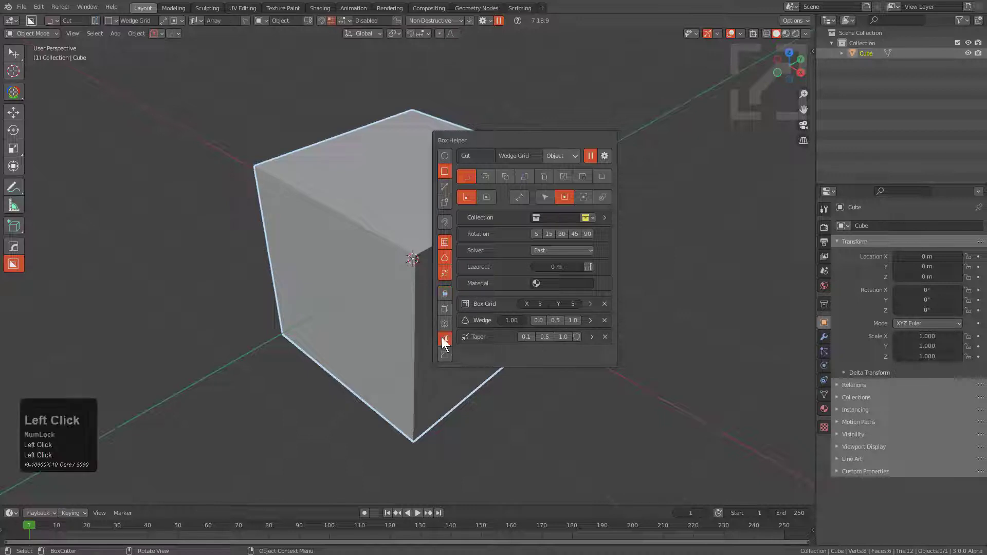
# Step: Draw a wedge-grid cut across the cube's top and lock its shape
pyautogui.moveTo(322, 147); pyautogui.dragTo(366, 222, button='middle')
pyautogui.moveTo(366, 221)
pyautogui.mouseDown()
pyautogui.moveTo(390, 277)
pyautogui.moveTo(514, 301)
pyautogui.moveTo(544, 287)
pyautogui.moveTo(541, 279)
pyautogui.moveTo(539, 290)
pyautogui.mouseUp()
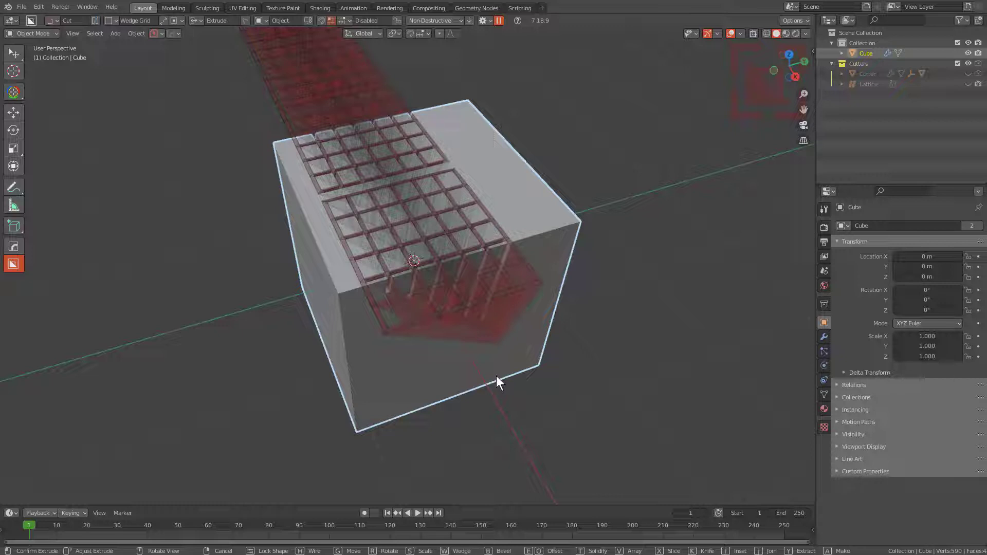
pyautogui.press('Tab')
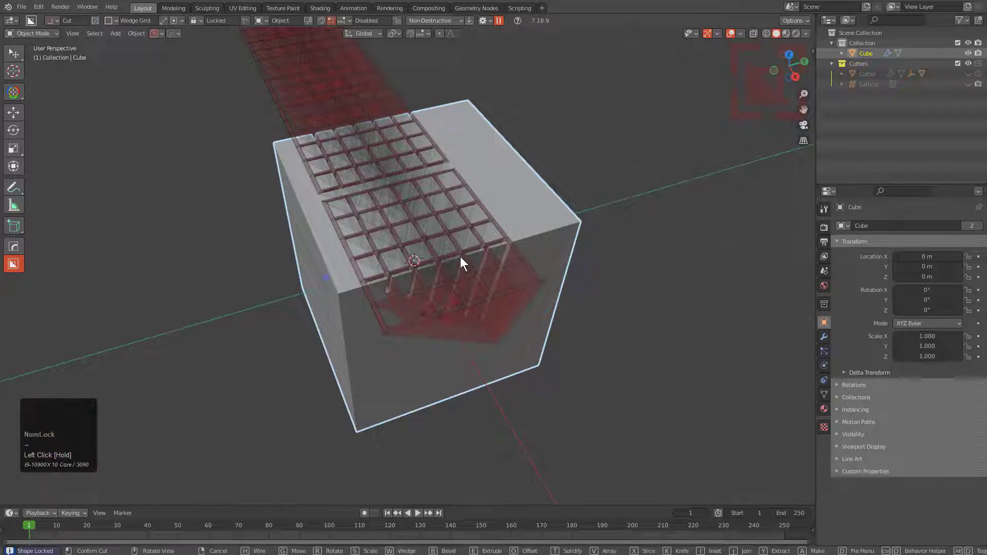
# Step: Array the cutter radially with 2.23 spacing, then cancel, leaving the cube uncut
pyautogui.moveTo(462, 256)
pyautogui.mouseDown(button='middle')
pyautogui.moveTo(474, 264)
pyautogui.moveTo(471, 250)
pyautogui.mouseUp(button='middle')
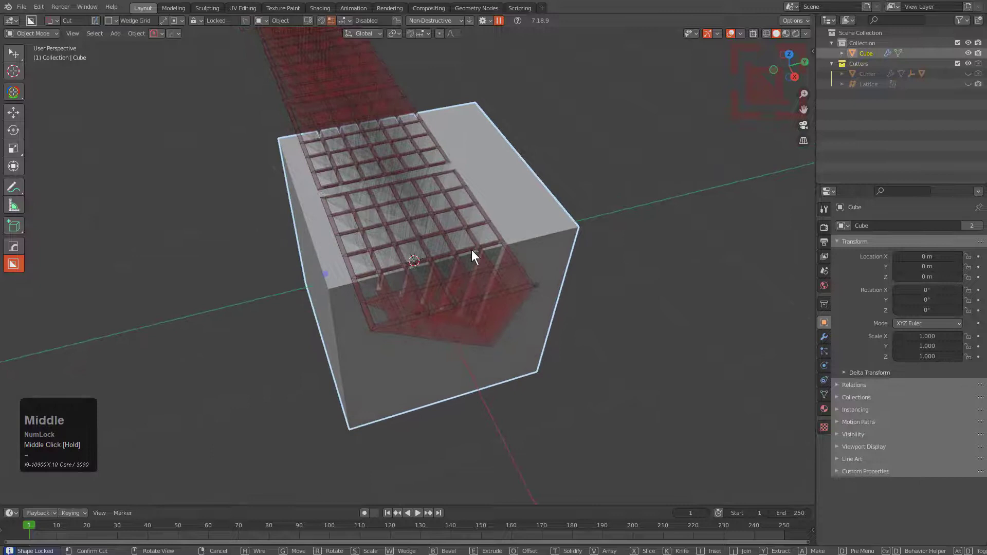
pyautogui.press('v')
pyautogui.press('v')
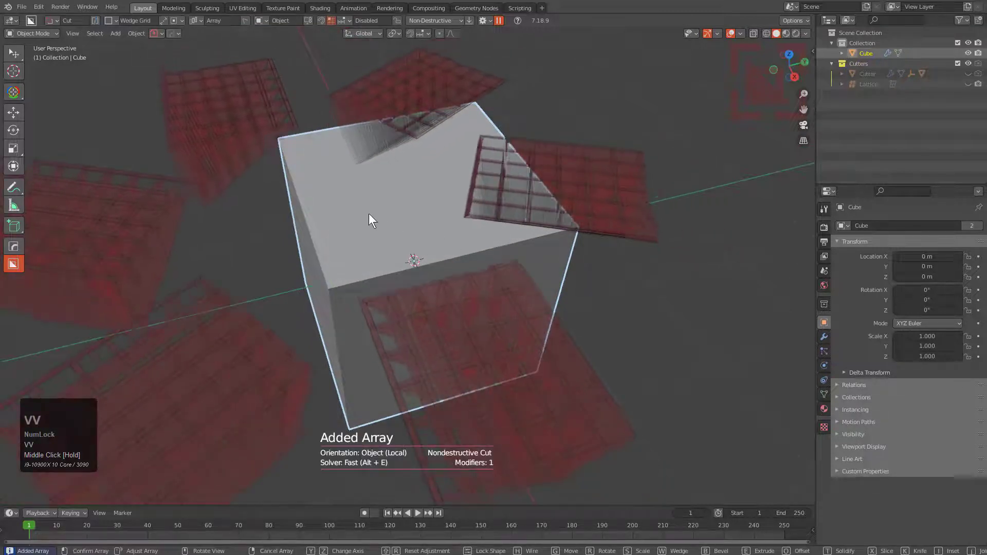
pyautogui.press('d')
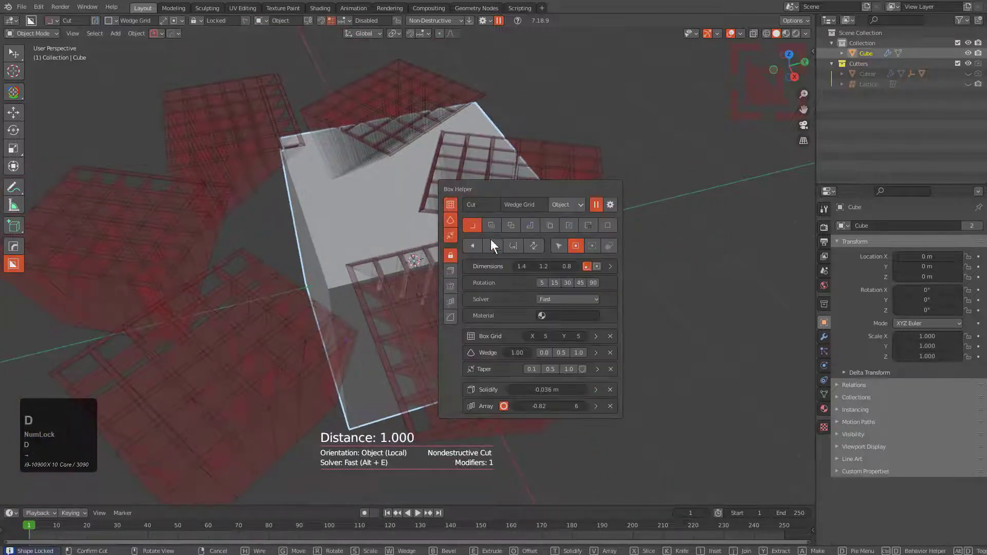
pyautogui.click(506, 406)
pyautogui.click(527, 406)
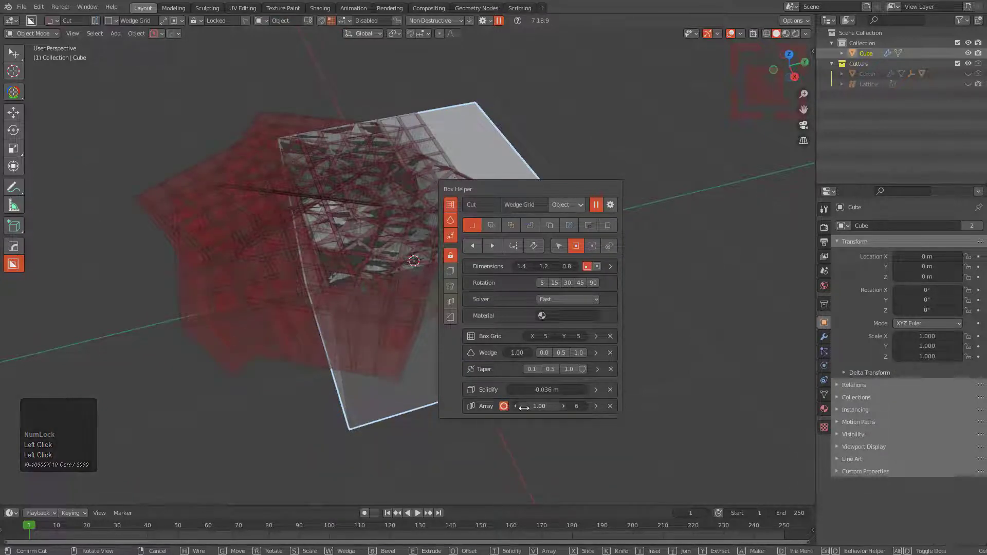
pyautogui.moveTo(519, 407); pyautogui.dragTo(535, 409)
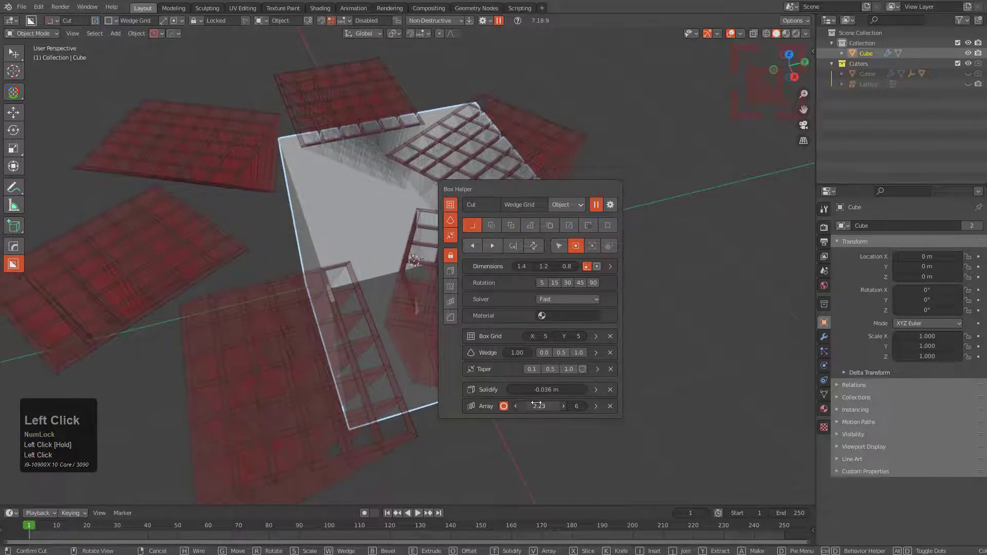
pyautogui.rightClick(427, 95)
# Step: Try Solidify and Mirror, then swap Mirror for an Array of 6 along X at 2.23
pyautogui.press('d')
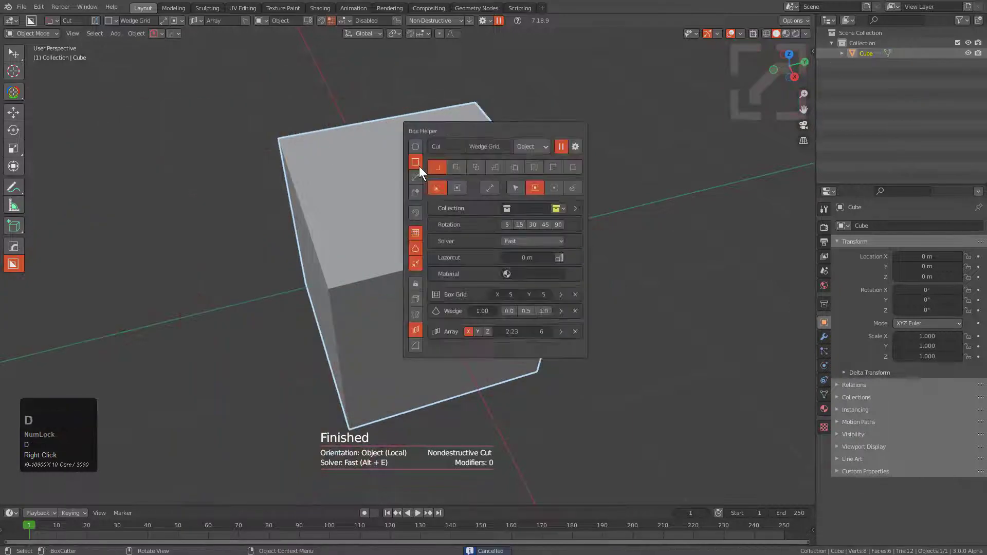
pyautogui.click(417, 299)
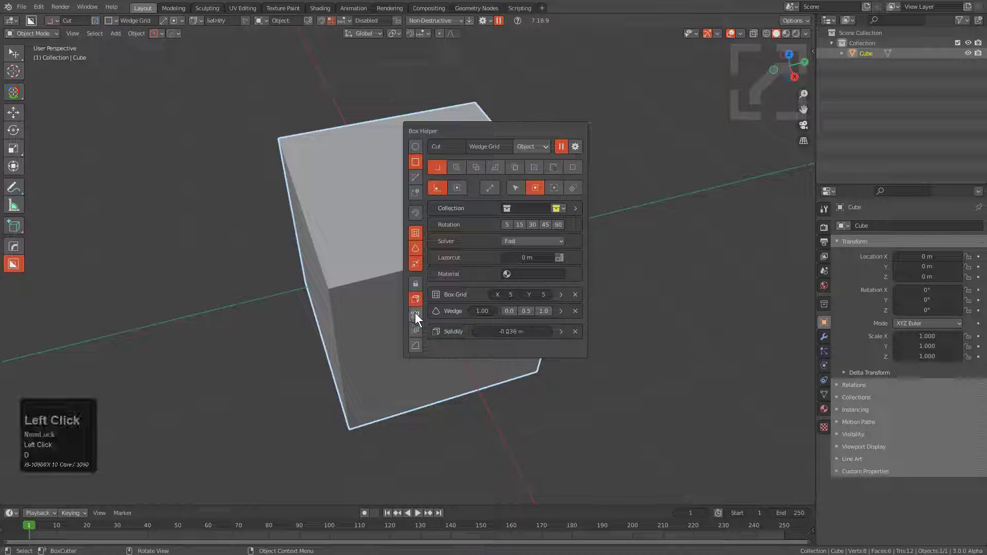
pyautogui.click(414, 314)
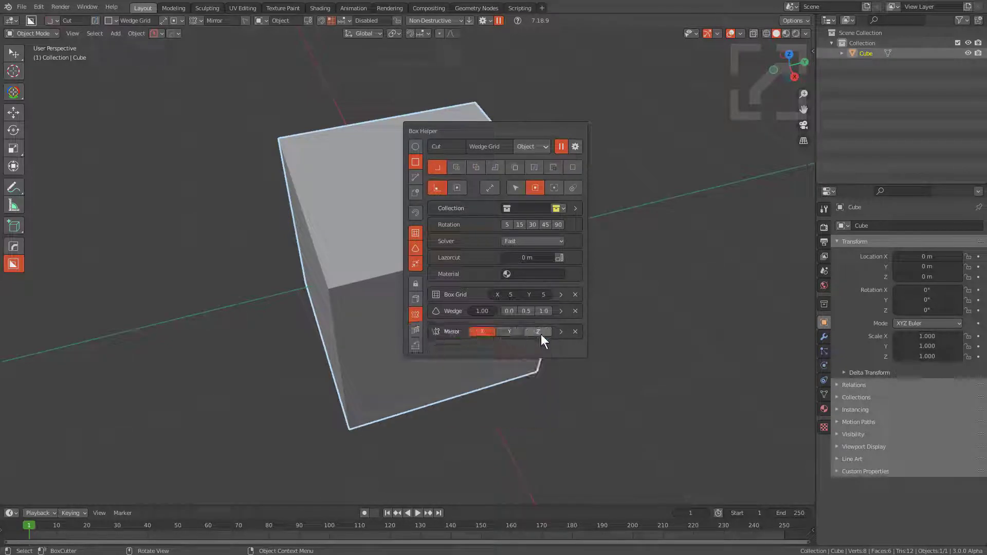
pyautogui.click(541, 334)
pyautogui.click(415, 329)
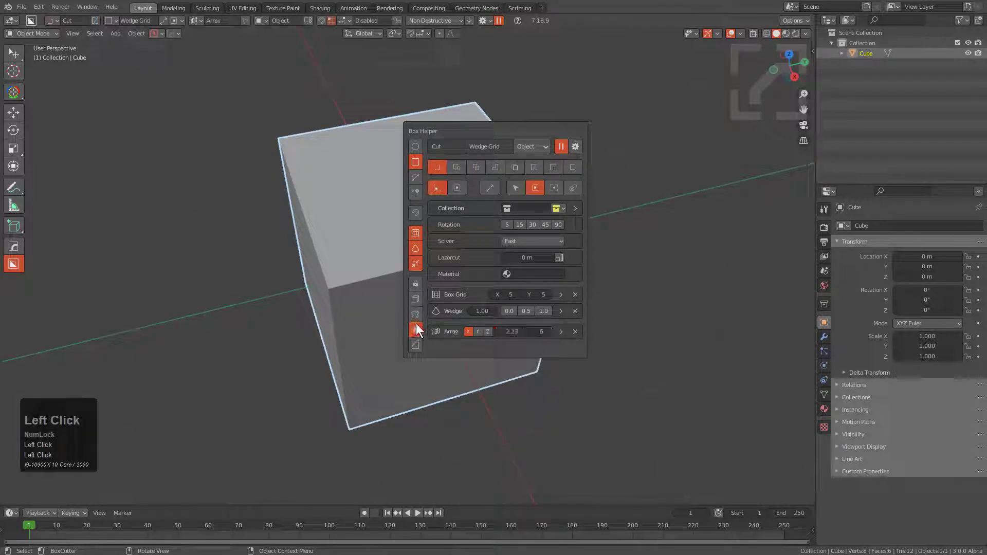
# Step: Turn off Wedge and Box Grid and draw a box cut on the cube's edge
pyautogui.click(415, 247)
pyautogui.click(417, 235)
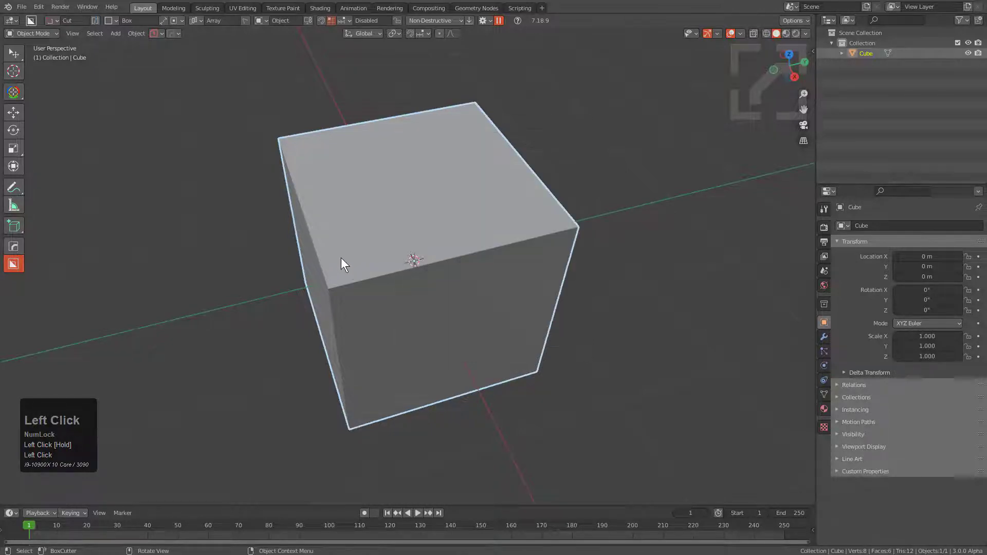
pyautogui.moveTo(341, 258)
pyautogui.mouseDown()
pyautogui.moveTo(386, 301)
pyautogui.moveTo(429, 303)
pyautogui.mouseUp()
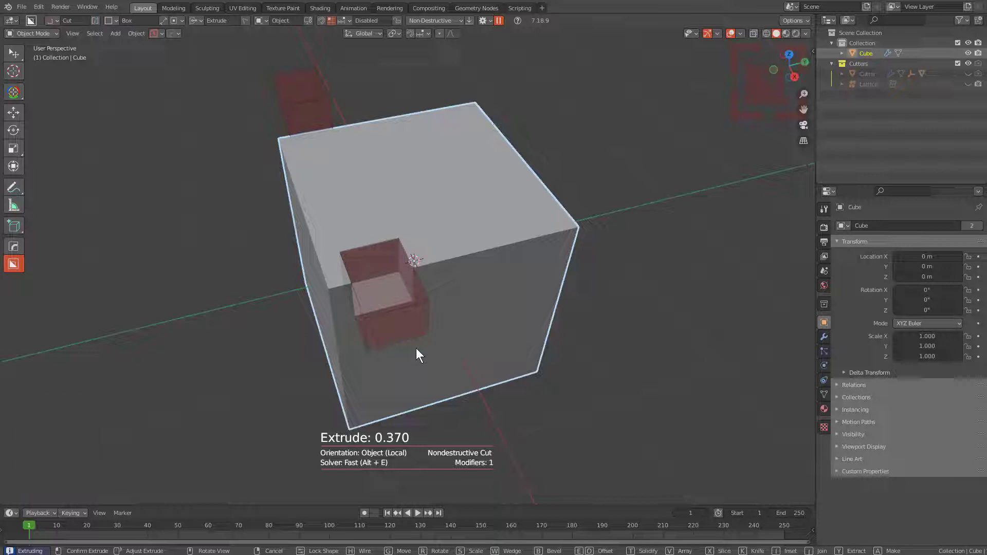
# Step: Round the cut with a 0.0959 m, 4-segment bevel and lock the shape
pyautogui.press('b')
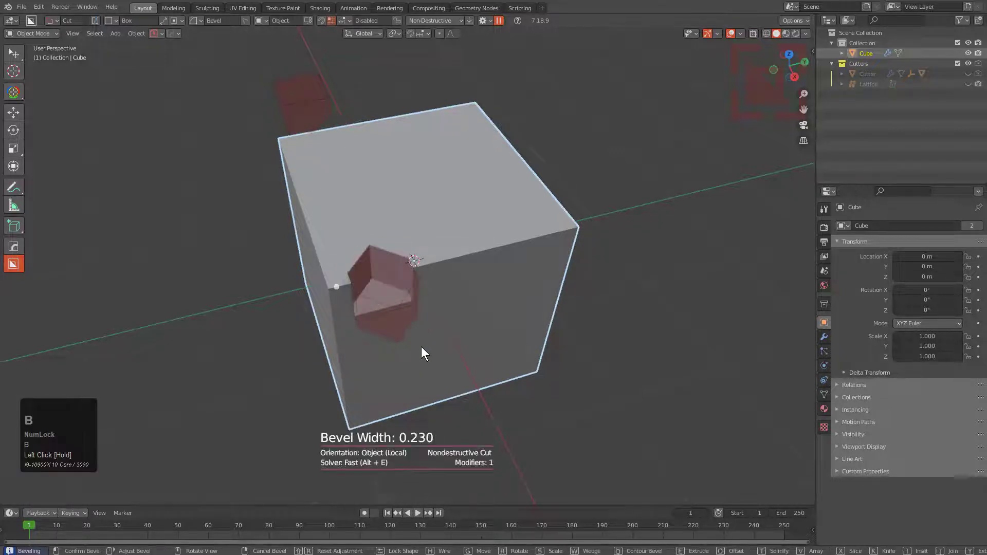
pyautogui.scroll(2, 379, 329)
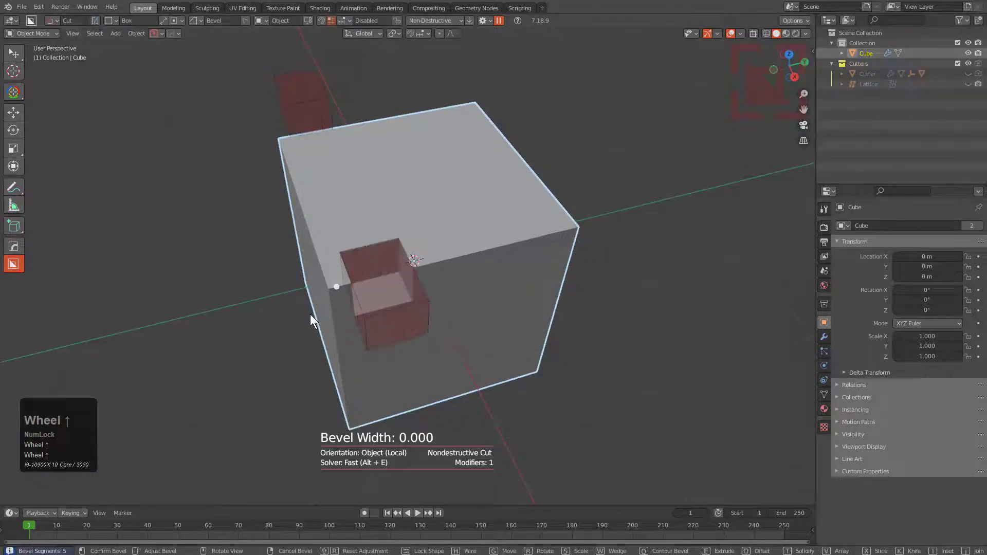
pyautogui.scroll(-2, 281, 308)
pyautogui.keyDown('shift'); pyautogui.scroll(1, 282, 308); pyautogui.keyUp('shift')
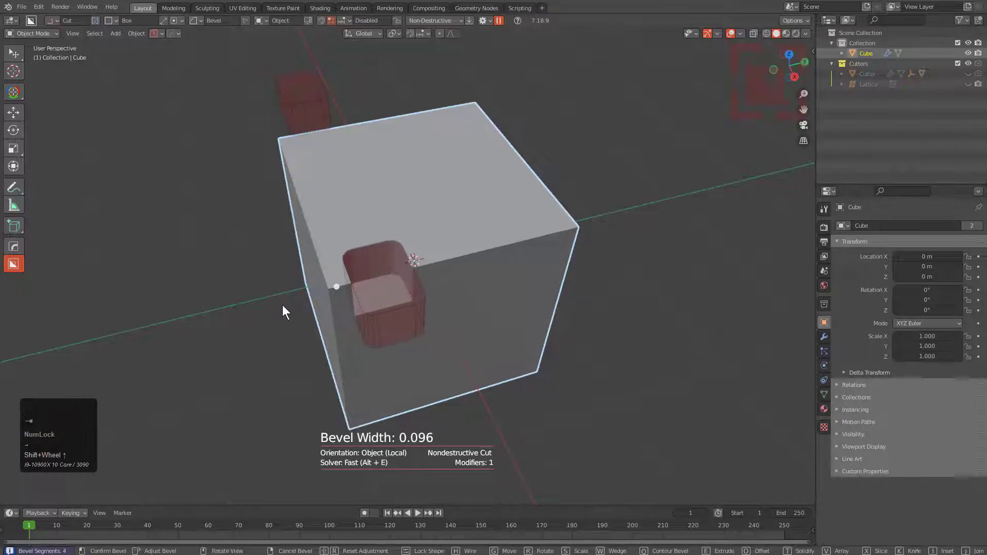
pyautogui.press('Tab')
# Step: Re-enter bevel adjustment from Box Helper, add segments, and lock the cutter again
pyautogui.press('d')
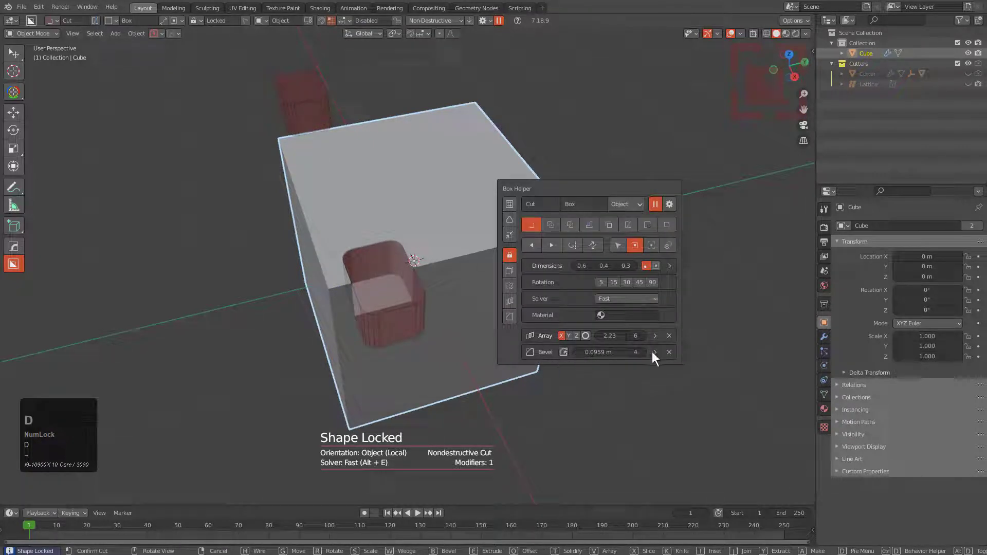
pyautogui.click(670, 353)
pyautogui.click(511, 316)
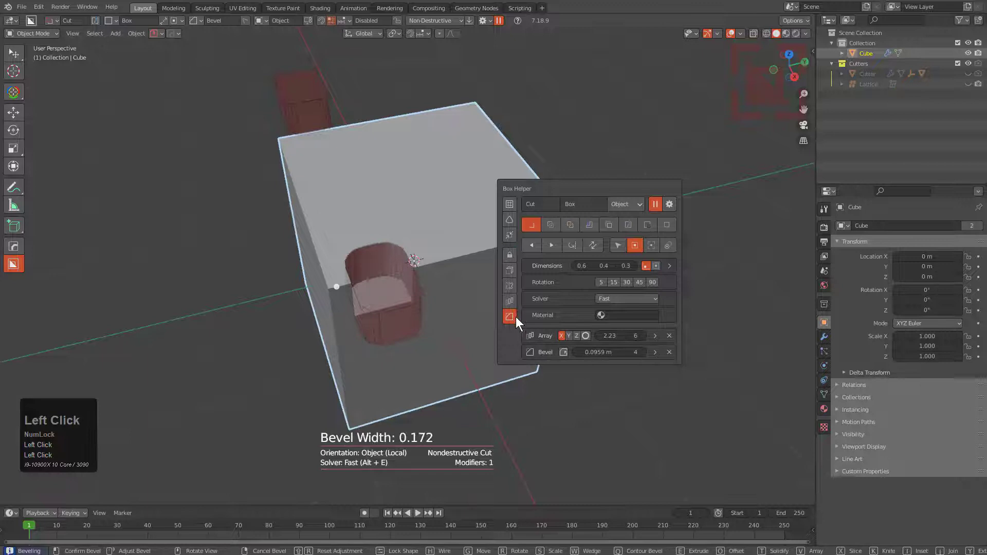
pyautogui.scroll(2, 427, 294)
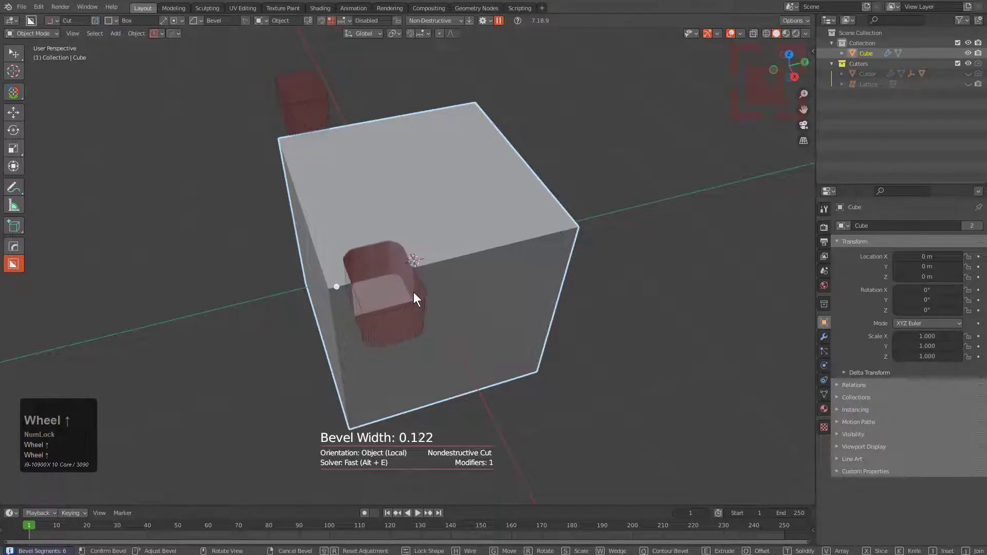
pyautogui.click(412, 278)
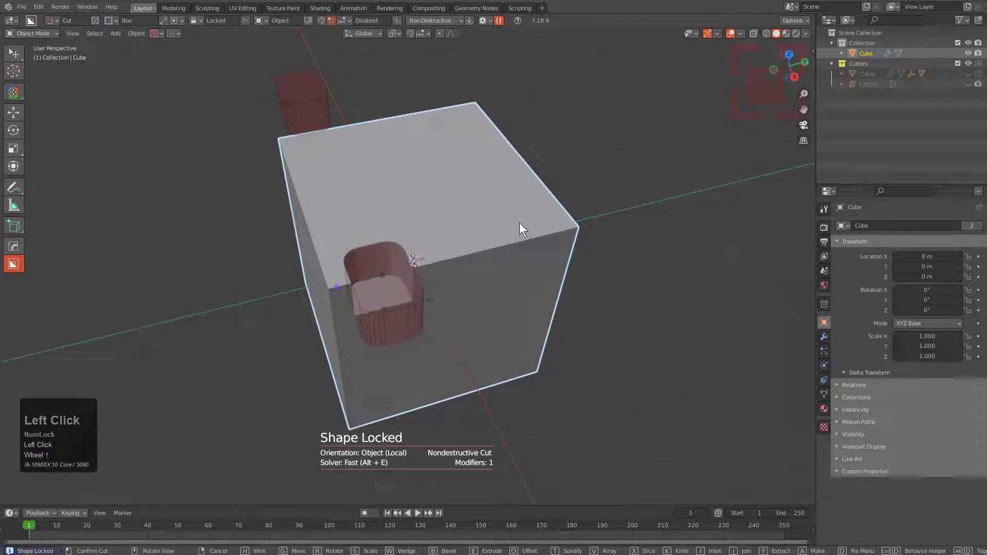
# Step: Set the bevel to 5 segments with a 0.0568 m width in Box Helper
pyautogui.hotkey('ctrl', 'd')
pyautogui.keyDown('ctrl'); pyautogui.scroll(-3, 639, 322); pyautogui.keyUp('ctrl')
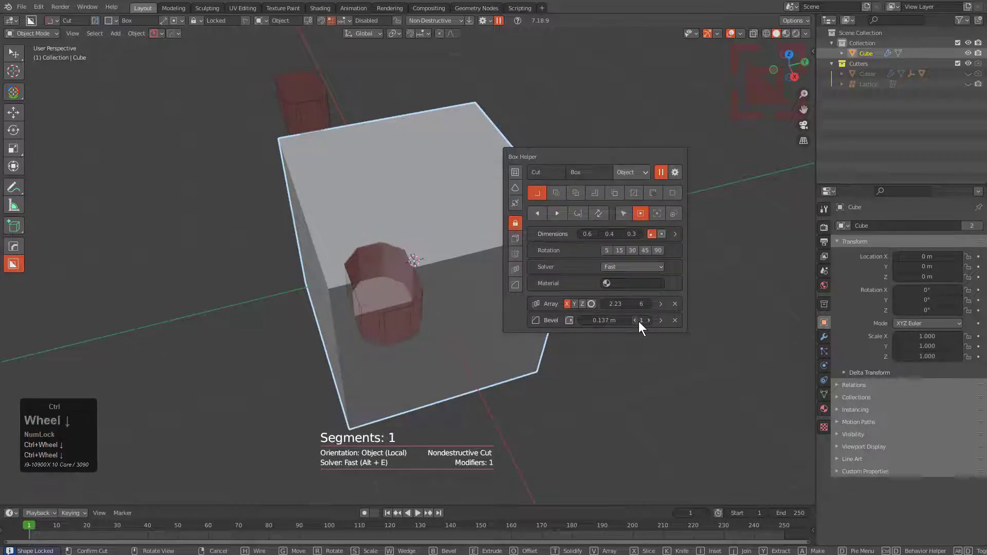
pyautogui.keyDown('ctrl'); pyautogui.scroll(4, 638, 322); pyautogui.keyUp('ctrl')
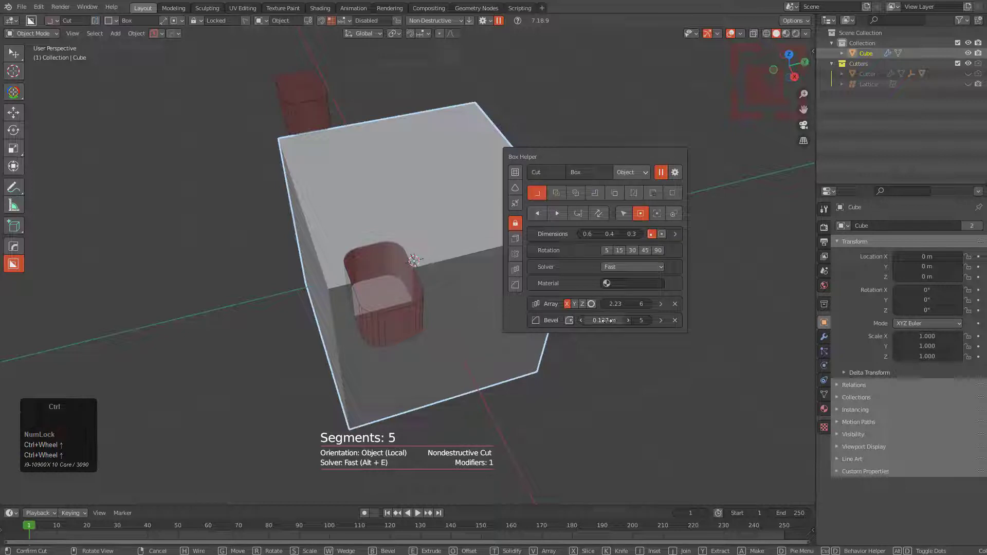
pyautogui.keyDown('ctrl'); pyautogui.scroll(-3, 604, 320); pyautogui.keyUp('ctrl')
pyautogui.keyDown('ctrl'); pyautogui.scroll(5, 605, 320); pyautogui.keyUp('ctrl')
pyautogui.keyDown('ctrl'); pyautogui.scroll(-6, 605, 321); pyautogui.keyUp('ctrl')
pyautogui.keyDown('ctrl'); pyautogui.scroll(3, 605, 320); pyautogui.keyUp('ctrl')
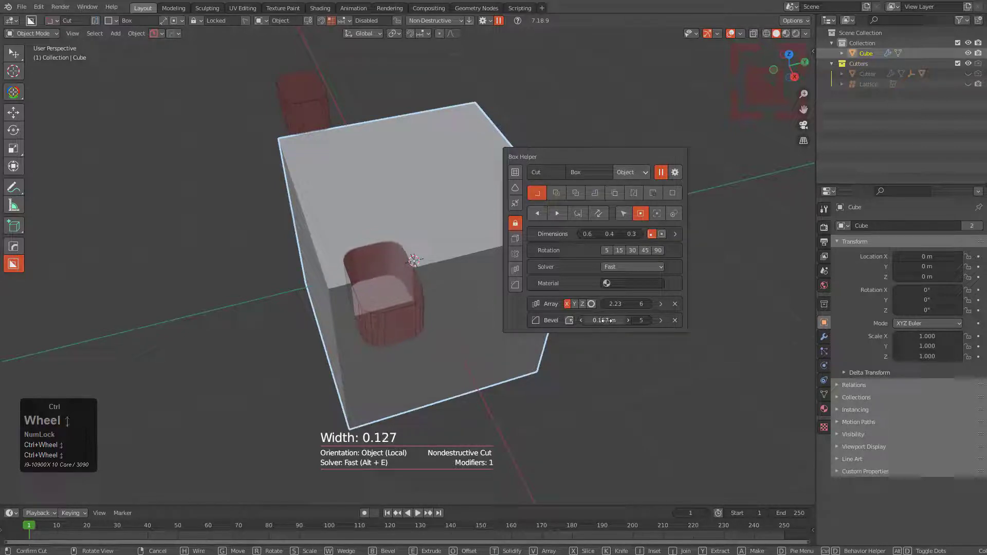
pyautogui.keyDown('ctrl'); pyautogui.scroll(-4, 605, 320); pyautogui.keyUp('ctrl')
pyautogui.keyDown('ctrl'); pyautogui.scroll(-4, 605, 320); pyautogui.keyUp('ctrl')
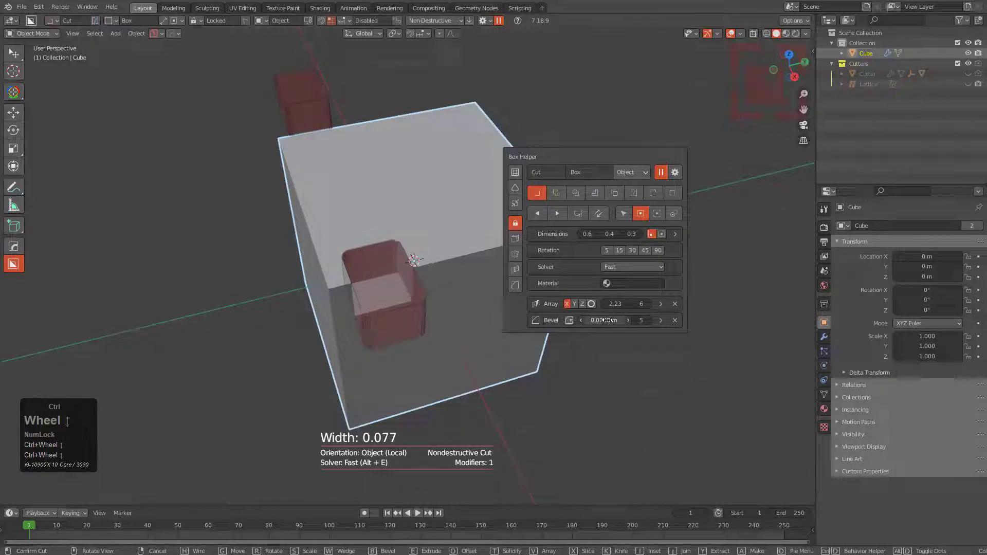
pyautogui.keyDown('ctrl'); pyautogui.scroll(1, 609, 319); pyautogui.keyUp('ctrl')
pyautogui.keyDown('shift'); pyautogui.scroll(1, 612, 303); pyautogui.keyUp('shift')
# Step: Set the array to X at 0.13 spacing, lining six cutters along the cube
pyautogui.keyDown('shift'); pyautogui.moveTo(613, 304); pyautogui.dragTo(263, 282); pyautogui.keyUp('shift')
pyautogui.press('d')
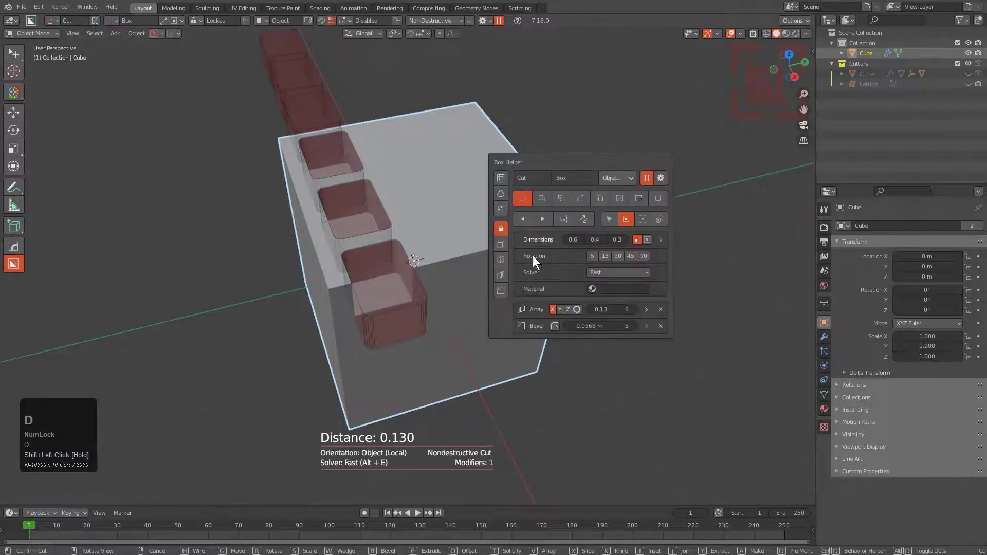
pyautogui.keyDown('ctrl'); pyautogui.scroll(-2, 560, 312); pyautogui.keyUp('ctrl')
pyautogui.keyDown('ctrl'); pyautogui.scroll(2, 560, 311); pyautogui.keyUp('ctrl')
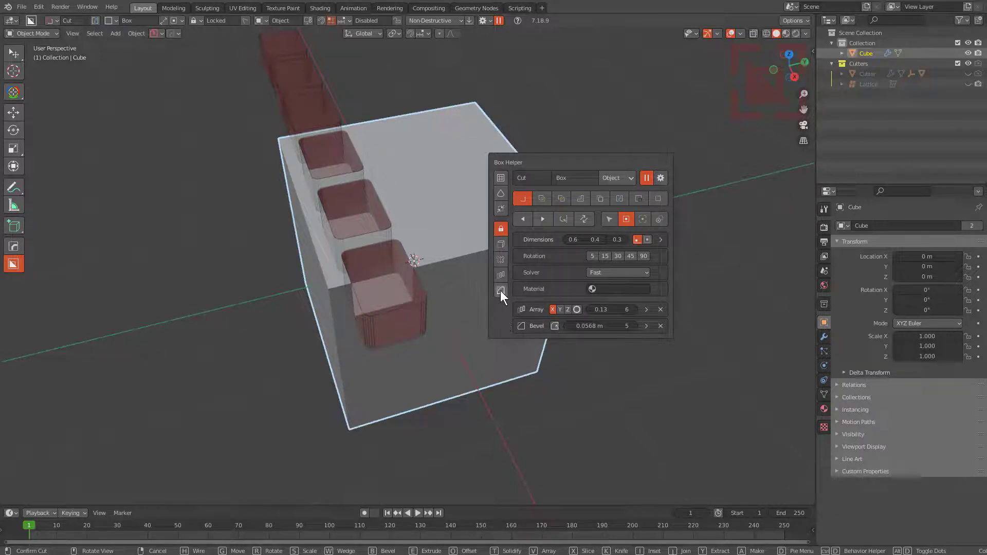
# Step: Cancel the arrayed cut, then toggle the Custom shape and Wedge and Taper options
pyautogui.rightClick(444, 238)
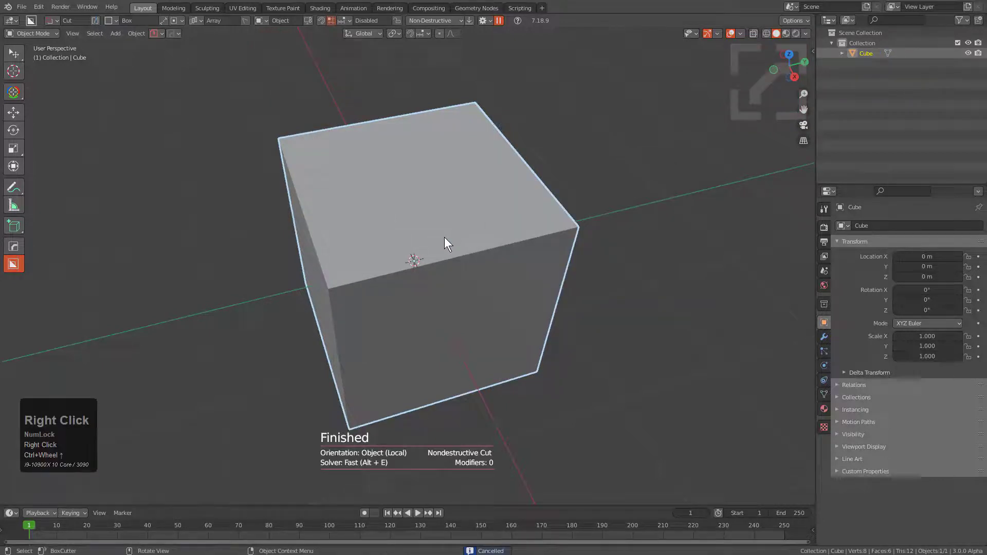
pyautogui.press('d')
pyautogui.click(439, 268)
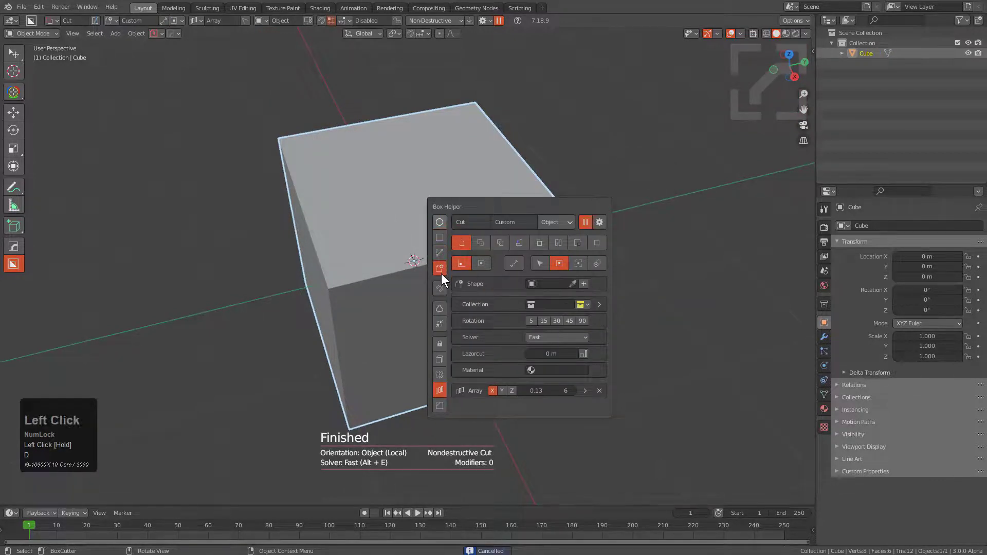
pyautogui.click(443, 307)
pyautogui.click(443, 327)
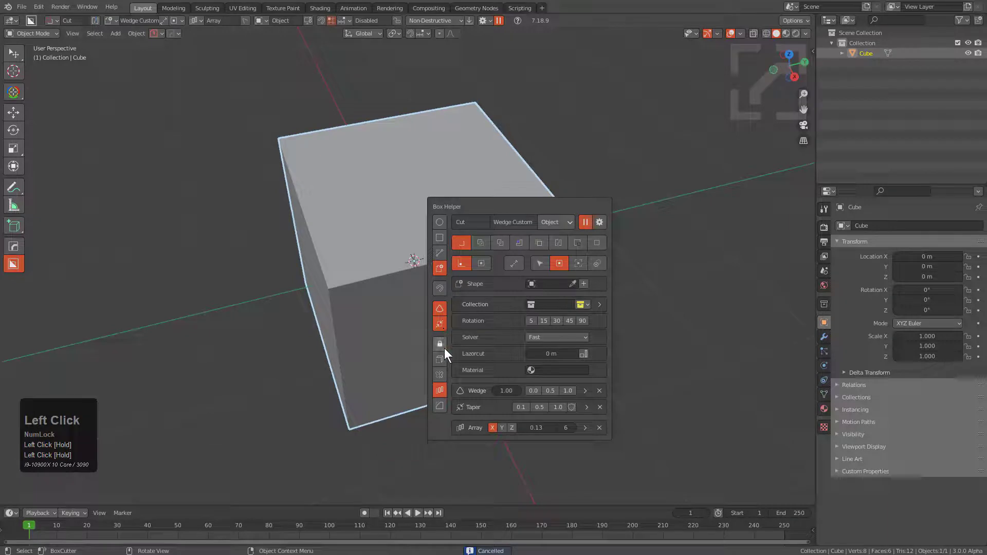
# Step: Toggle Mirror and Solidify off, delete the Wedge and Taper rows, and close Box Helper
pyautogui.click(440, 377)
pyautogui.click(440, 378)
pyautogui.click(444, 359)
pyautogui.click(443, 349)
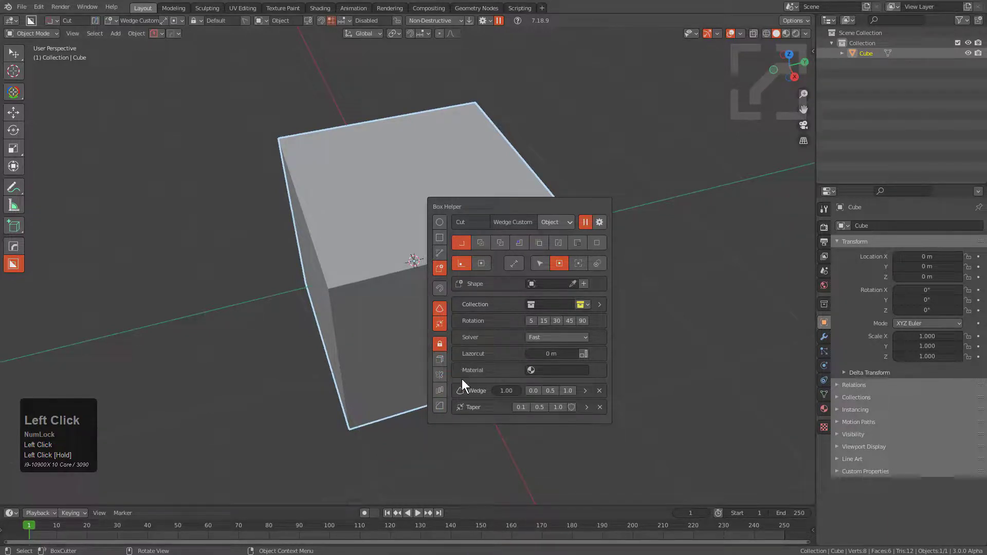
pyautogui.click(600, 391)
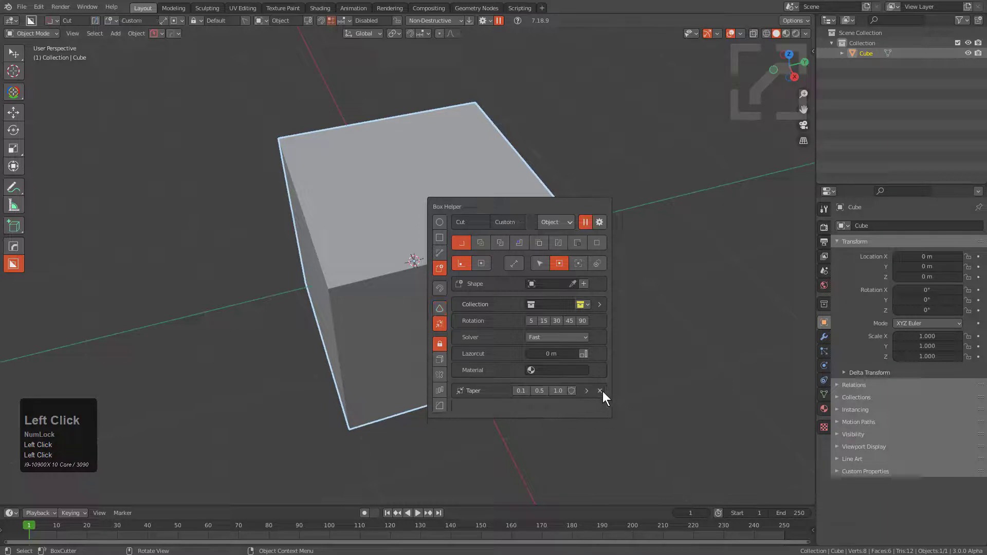
pyautogui.click(600, 391)
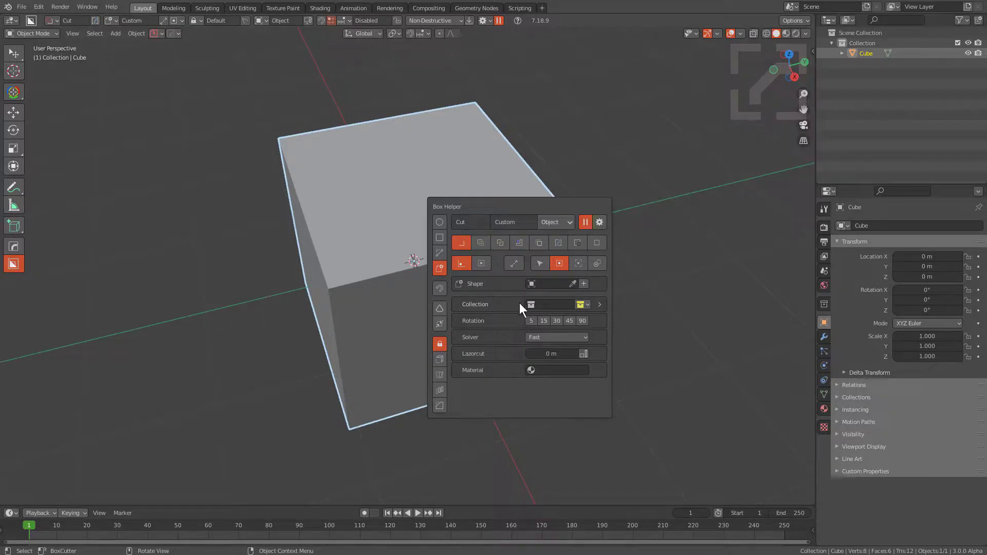
pyautogui.click(514, 263)
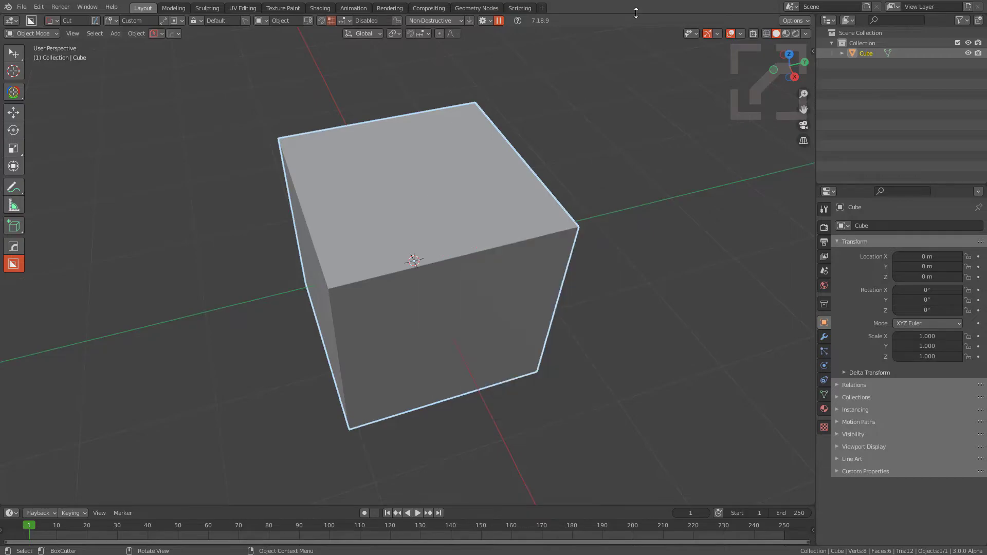